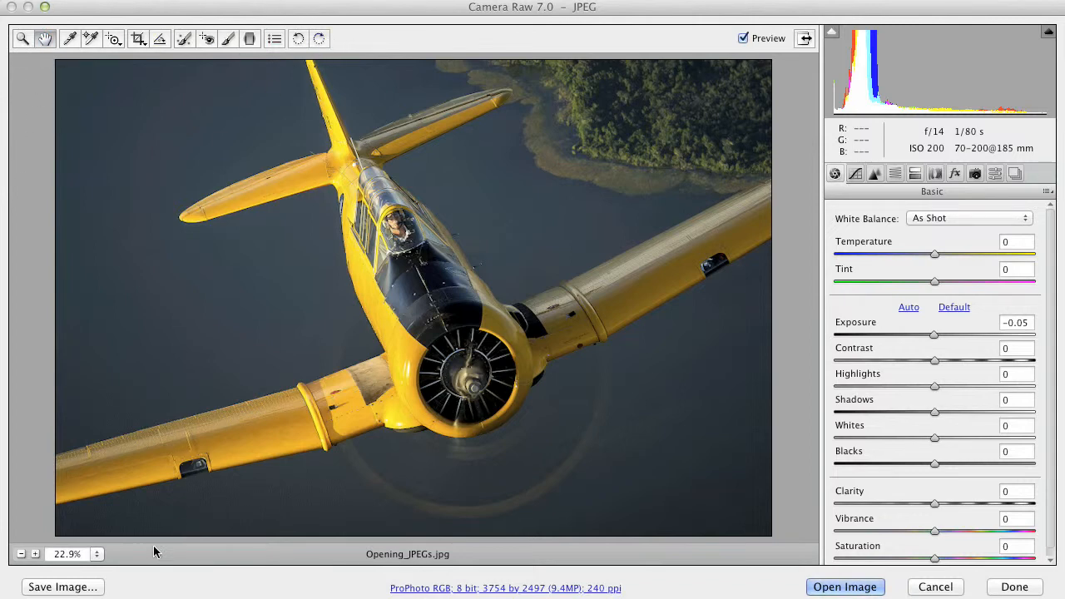
Step: Try different preview zoom levels, fit the whole image in view, and toggle full-screen mode on and off
{"action": "left_click", "coordinate": [35, 553]}
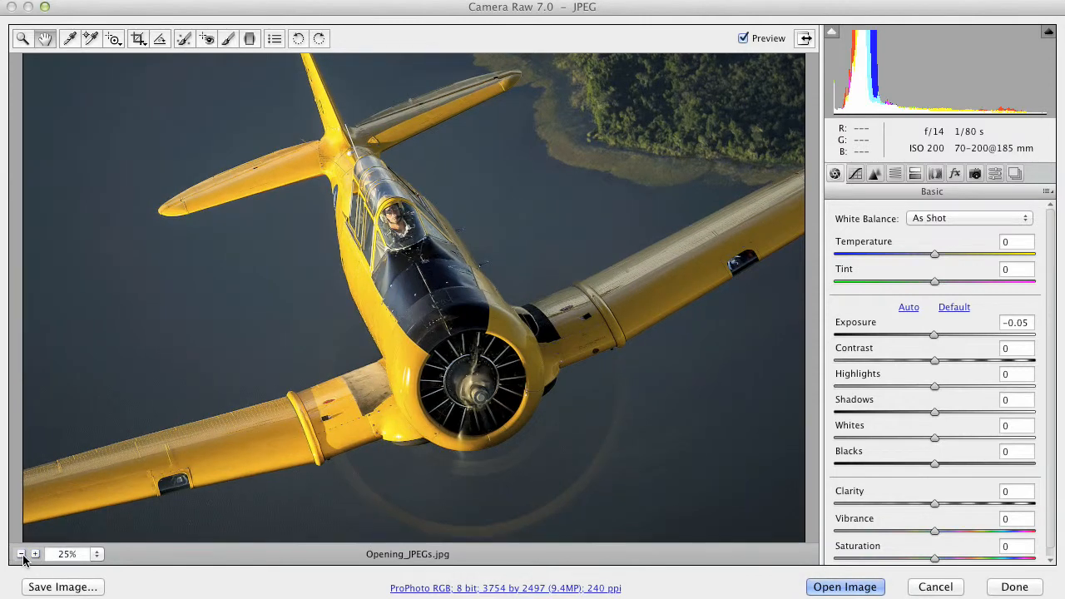
{"action": "left_click", "coordinate": [21, 555]}
{"action": "left_click", "coordinate": [96, 554]}
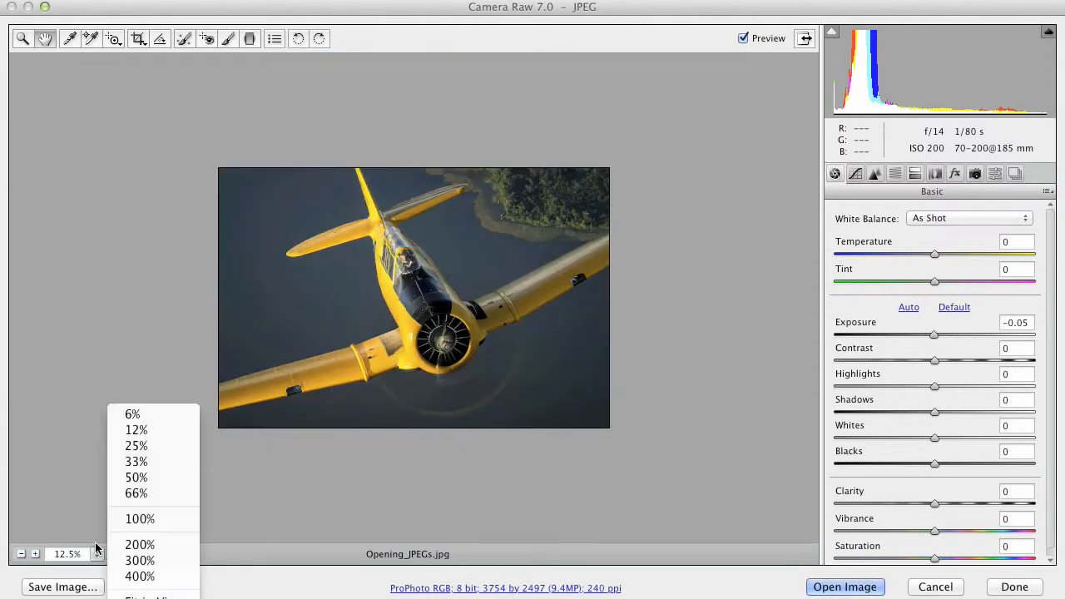
{"action": "left_click", "coordinate": [143, 596]}
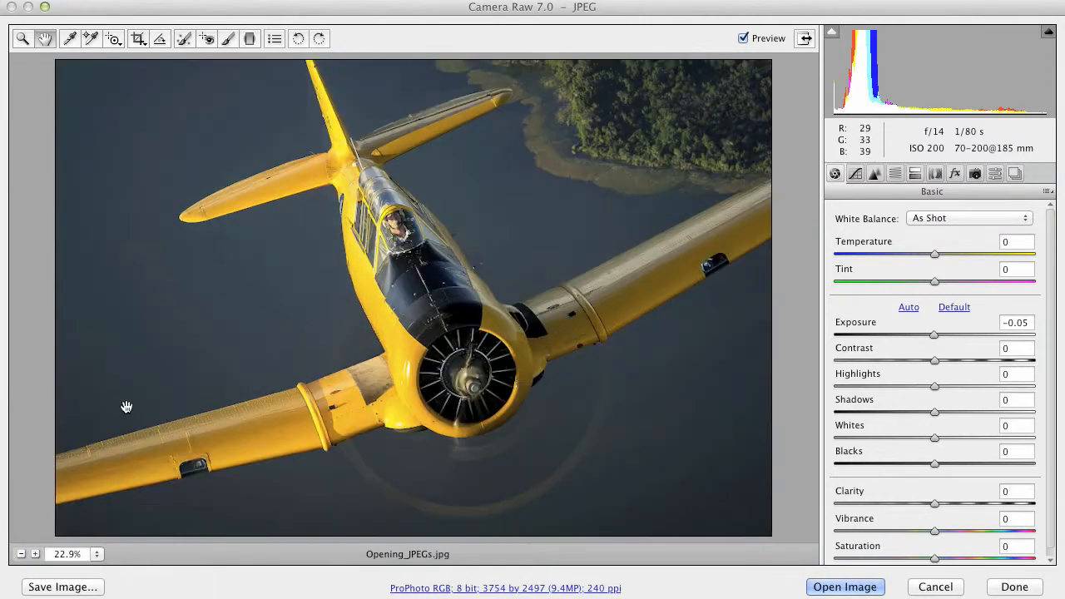
{"action": "left_click", "coordinate": [804, 39]}
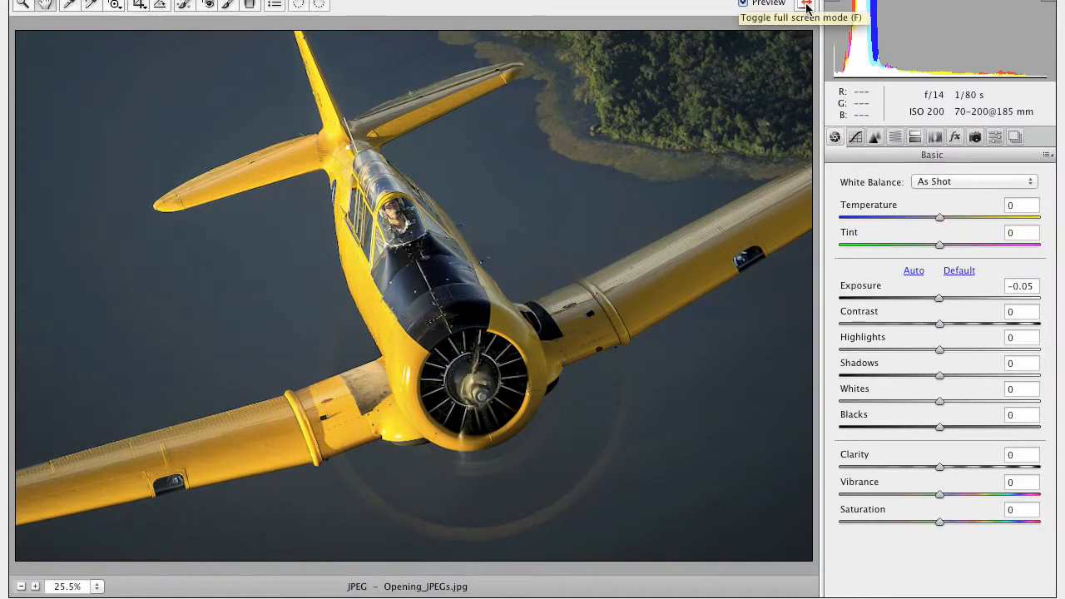
{"action": "left_click", "coordinate": [805, 5]}
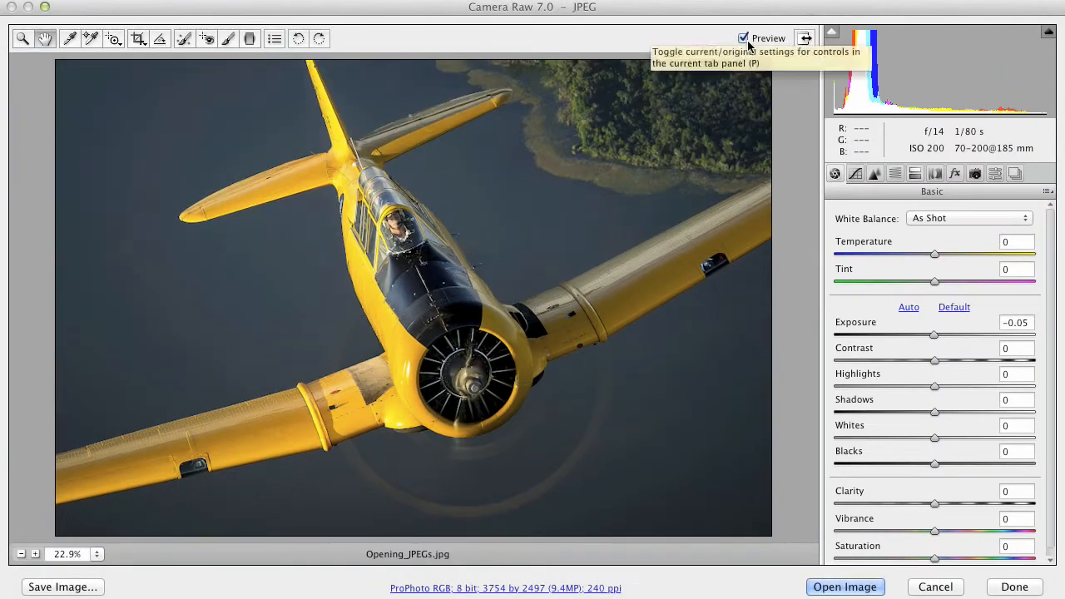
Step: Raise the exposure to +0.80 and compare the image with the preview of the adjustment off and on
{"action": "left_click_drag", "start_coordinate": [935, 335], "coordinate": [951, 334]}
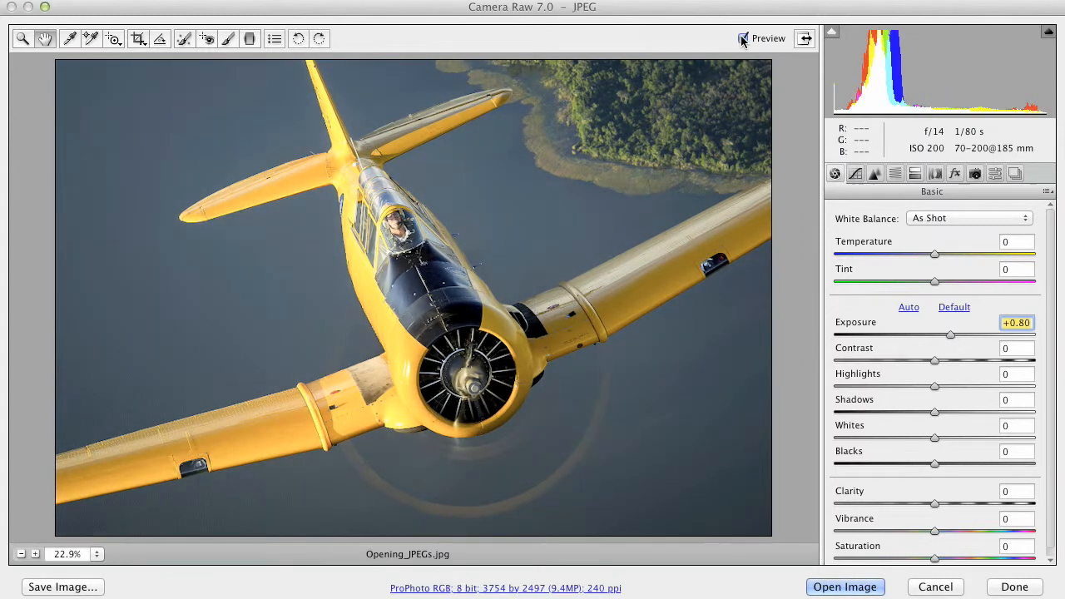
{"action": "left_click", "coordinate": [743, 39]}
{"action": "left_click", "coordinate": [743, 38]}
Step: Reset the exposure to its default and raise it to +0.95
{"action": "double_click", "coordinate": [951, 333]}
{"action": "left_click_drag", "start_coordinate": [936, 335], "coordinate": [954, 333]}
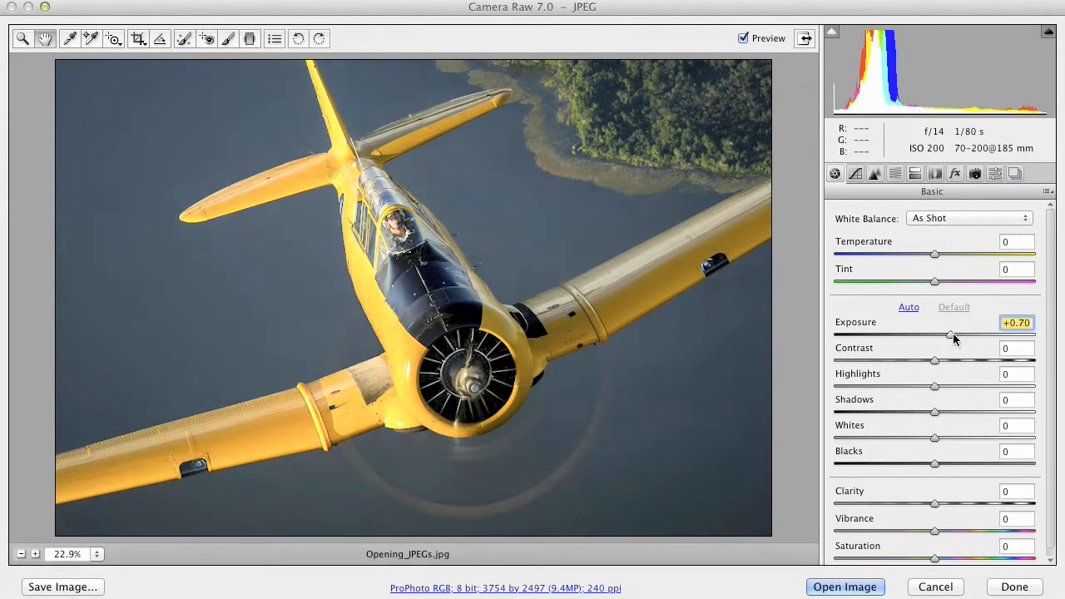
Step: Tint the photo's highlights with Split Toning, using a hue of 150 and a saturation of 55
{"action": "left_click", "coordinate": [913, 172]}
{"action": "left_click_drag", "start_coordinate": [879, 241], "coordinate": [922, 241]}
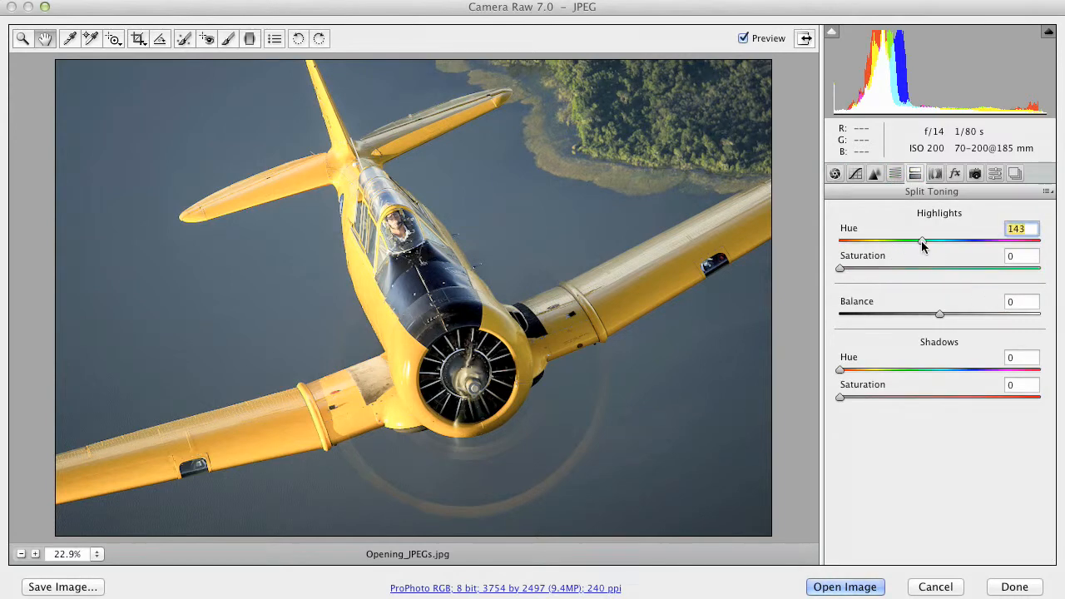
{"action": "left_click_drag", "start_coordinate": [872, 269], "coordinate": [923, 241]}
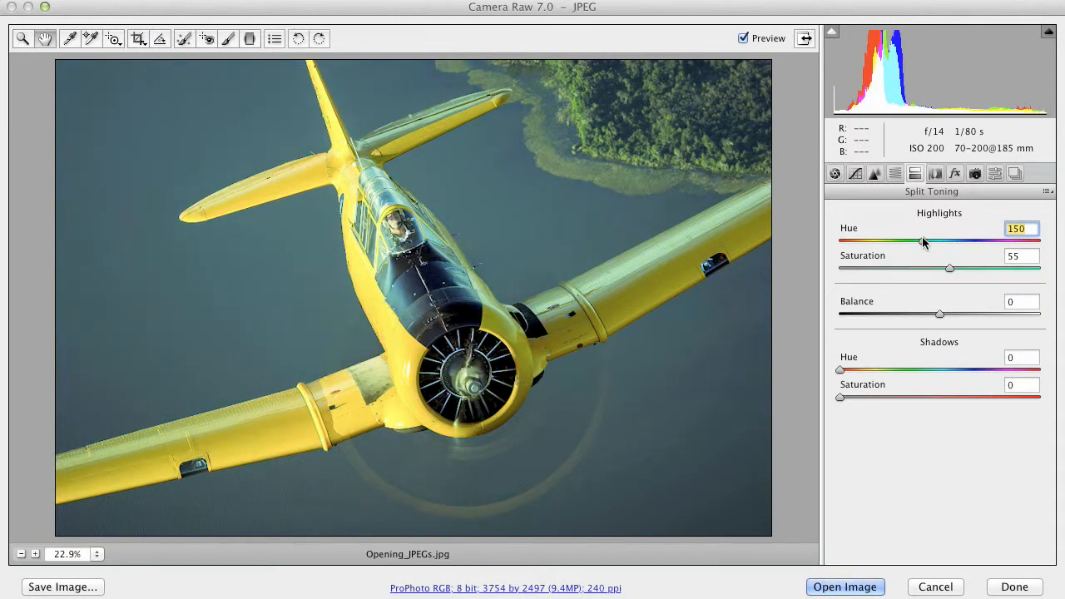
Step: Compare the photo with and without the split toning by toggling the preview repeatedly
{"action": "left_click", "coordinate": [743, 39]}
{"action": "left_click", "coordinate": [743, 39]}
{"action": "left_click", "coordinate": [743, 39]}
{"action": "left_click", "coordinate": [743, 39]}
{"action": "left_click", "coordinate": [743, 39]}
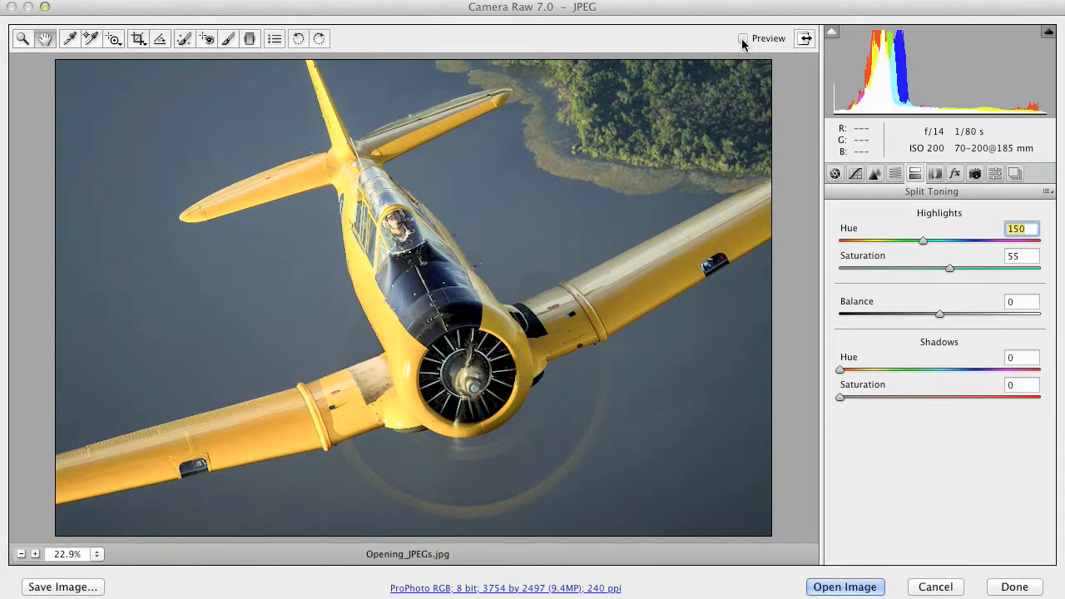
Step: Reset the highlights saturation of the split toning to remove the green tint
{"action": "left_click", "coordinate": [836, 173]}
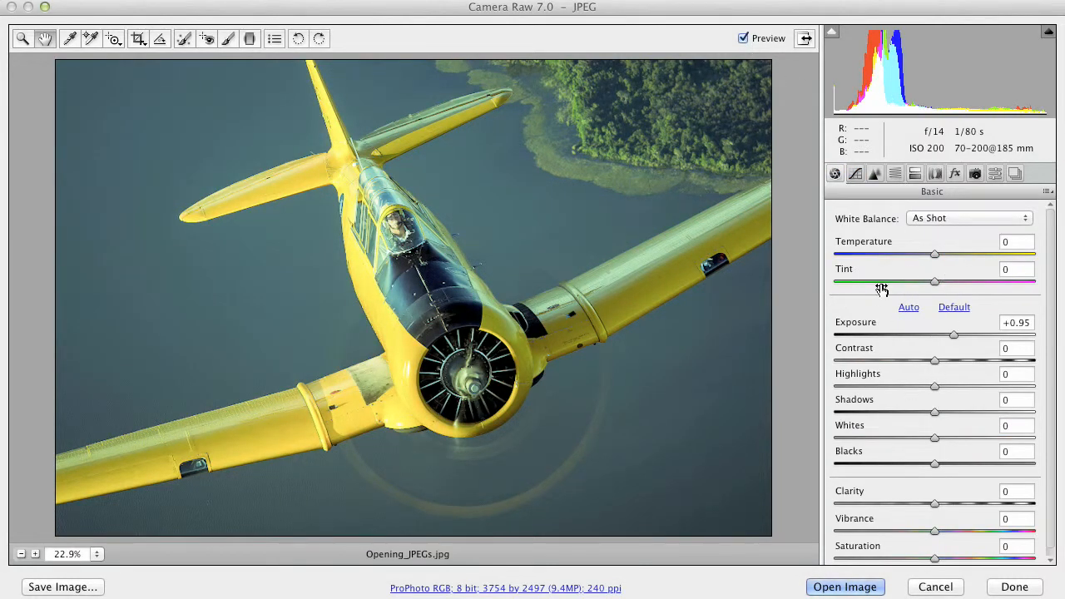
{"action": "left_click", "coordinate": [933, 173]}
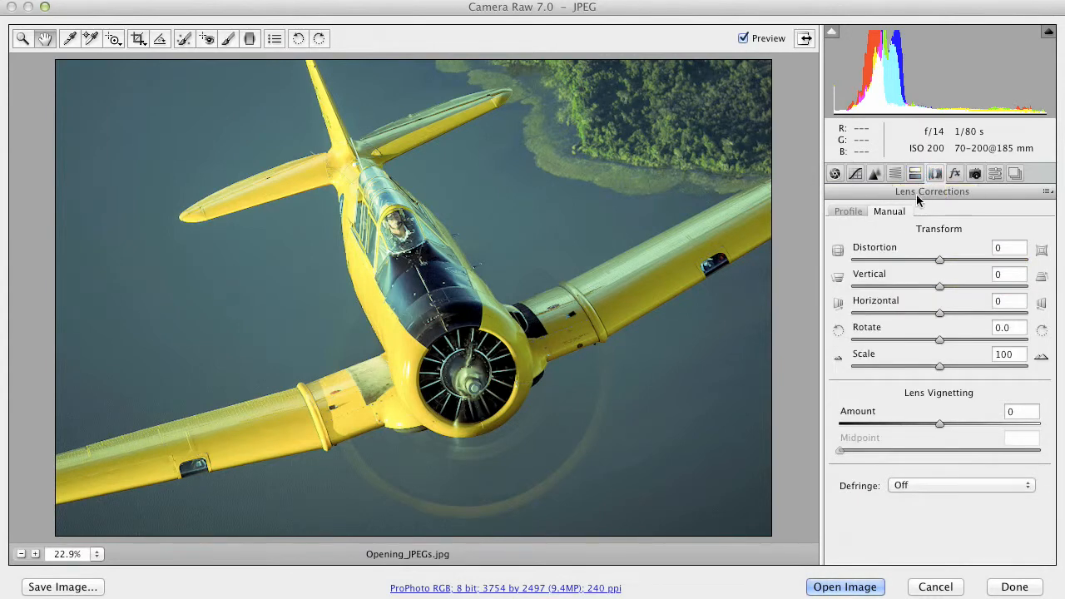
{"action": "left_click", "coordinate": [915, 173]}
{"action": "double_click", "coordinate": [943, 268]}
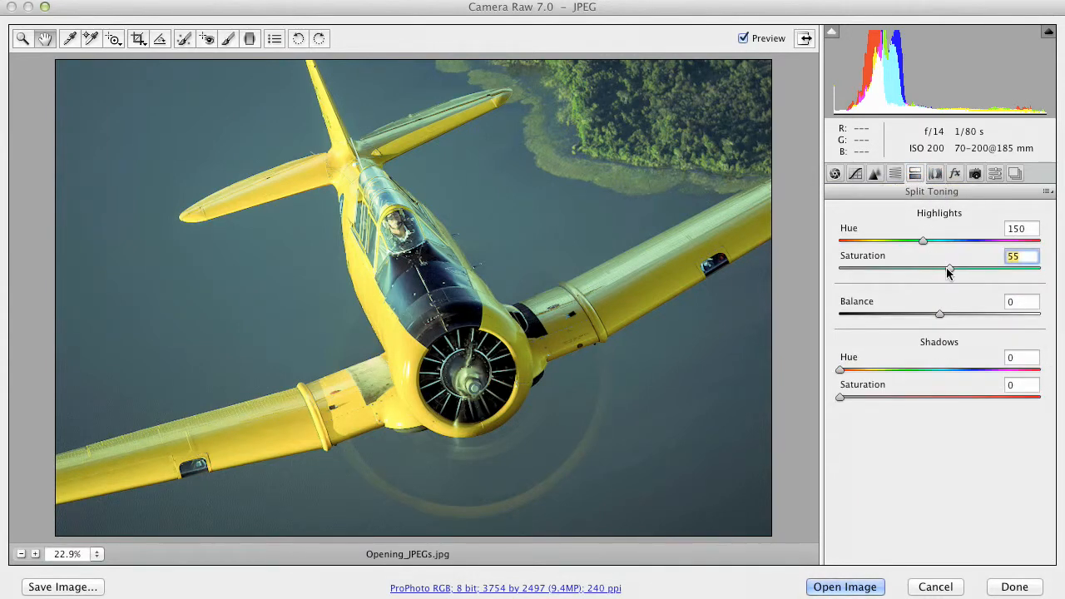
Step: Review the adjustment categories from Tone Curve and Detail through Effects, Presets and Snapshots, and return to the Basic adjustments
{"action": "left_click", "coordinate": [835, 173]}
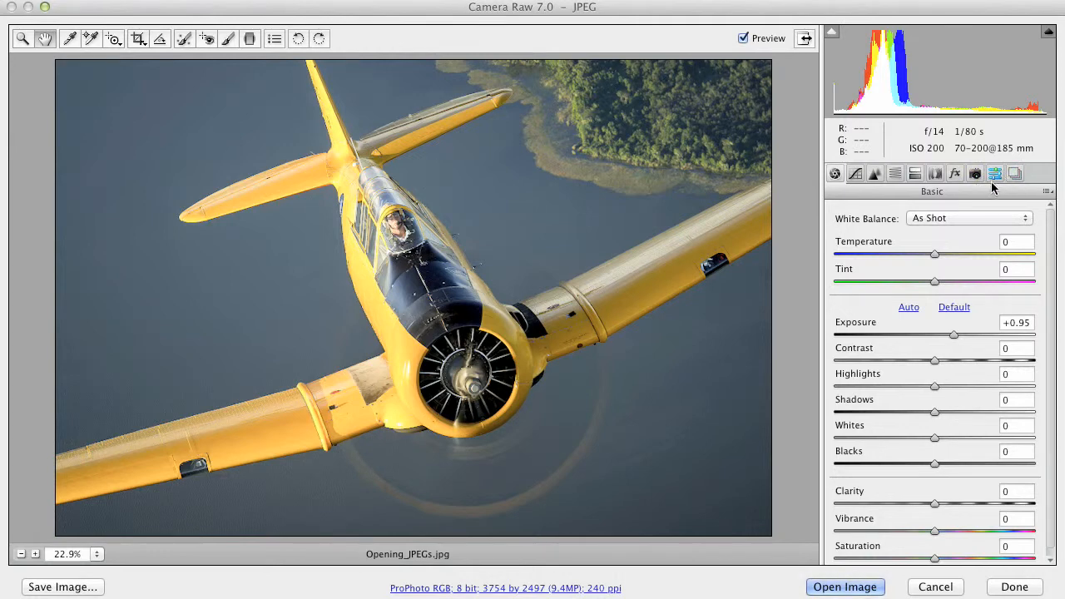
{"action": "left_click", "coordinate": [855, 173]}
{"action": "left_click", "coordinate": [877, 173]}
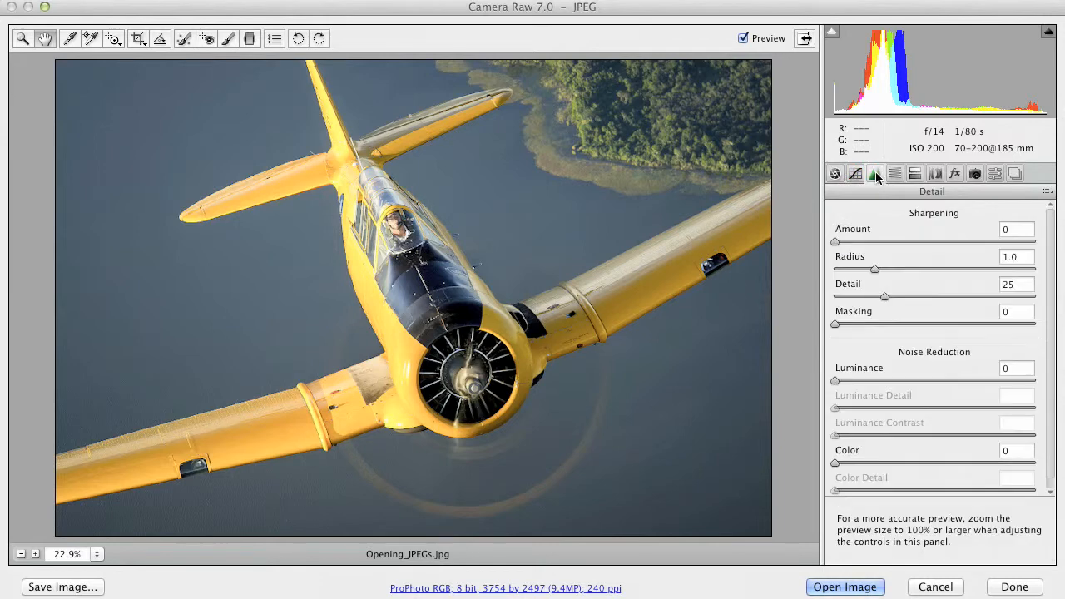
{"action": "left_click", "coordinate": [897, 173]}
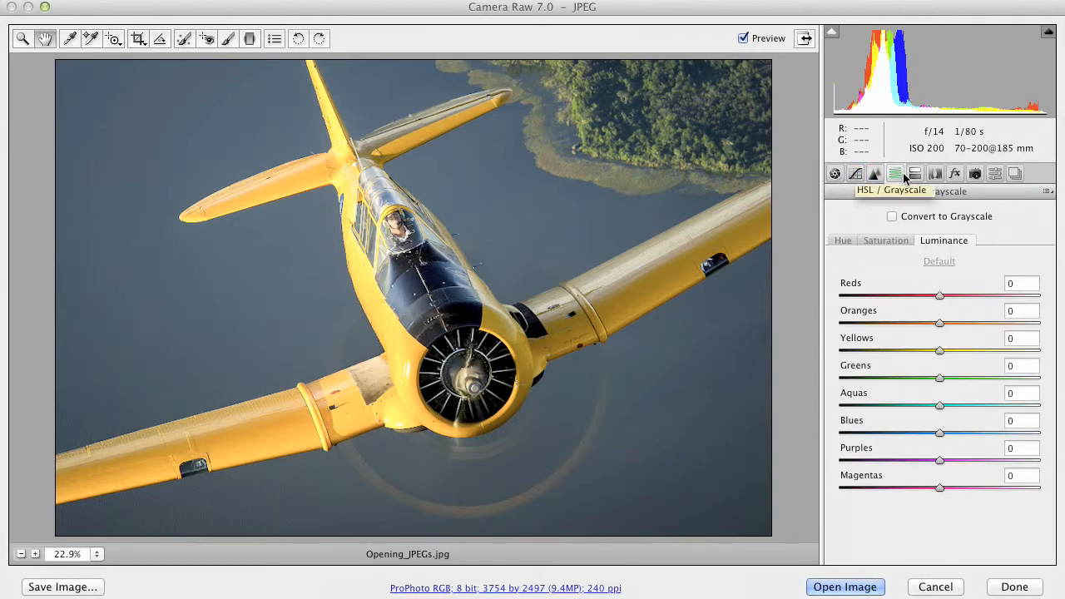
{"action": "left_click", "coordinate": [915, 174]}
{"action": "left_click", "coordinate": [935, 173]}
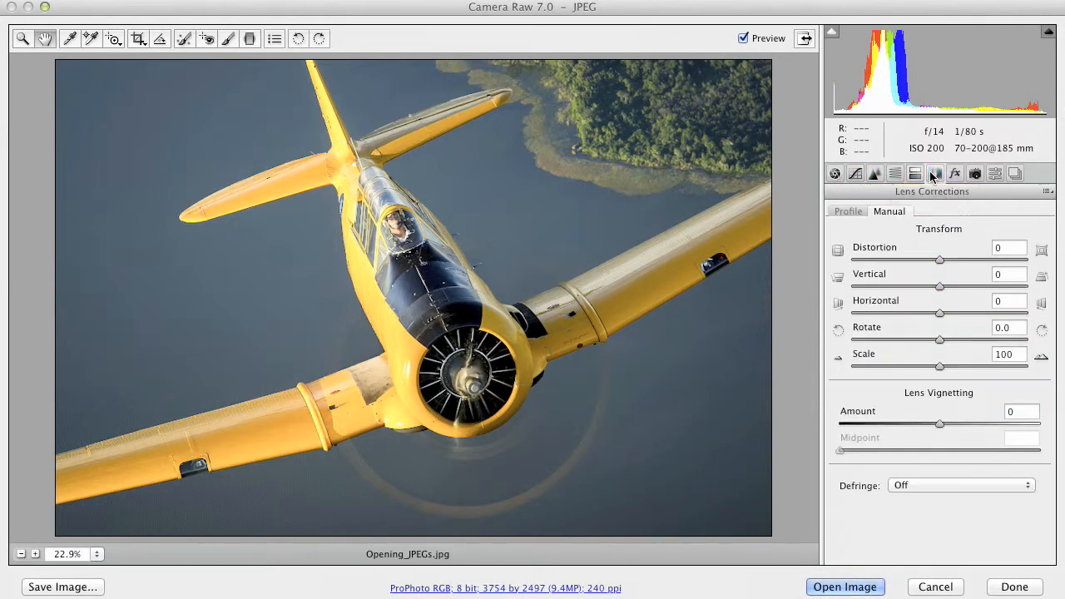
{"action": "left_click", "coordinate": [955, 173]}
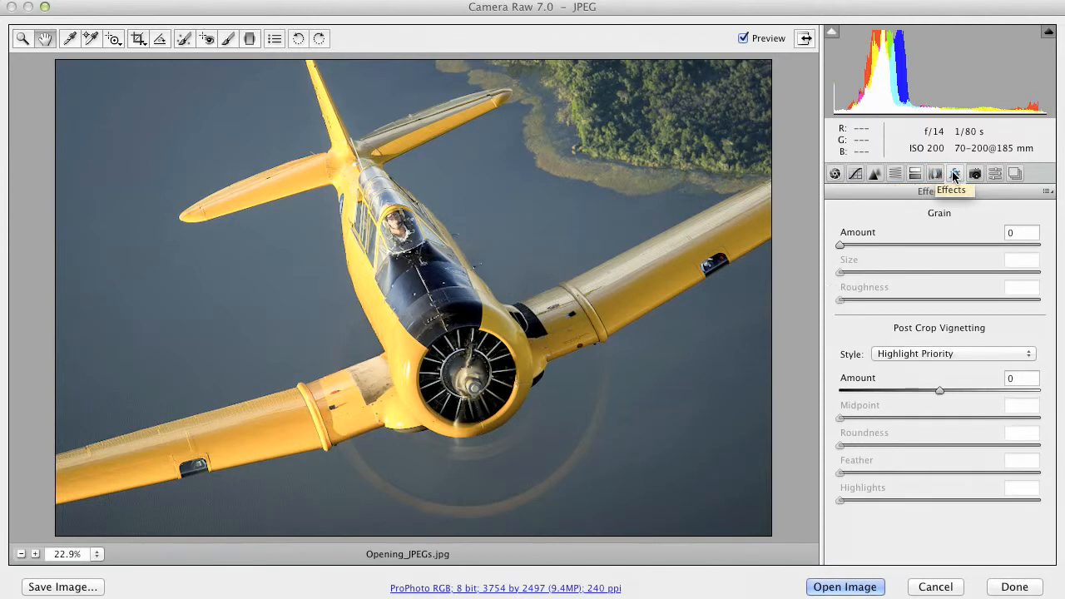
{"action": "left_click", "coordinate": [975, 173]}
{"action": "left_click", "coordinate": [996, 174]}
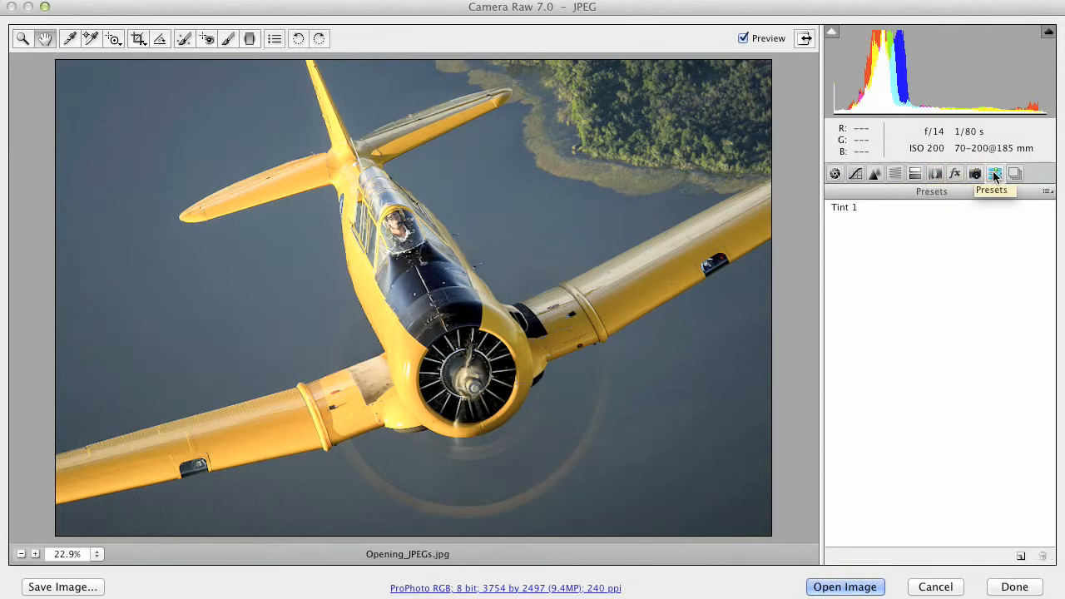
{"action": "left_click", "coordinate": [1014, 174]}
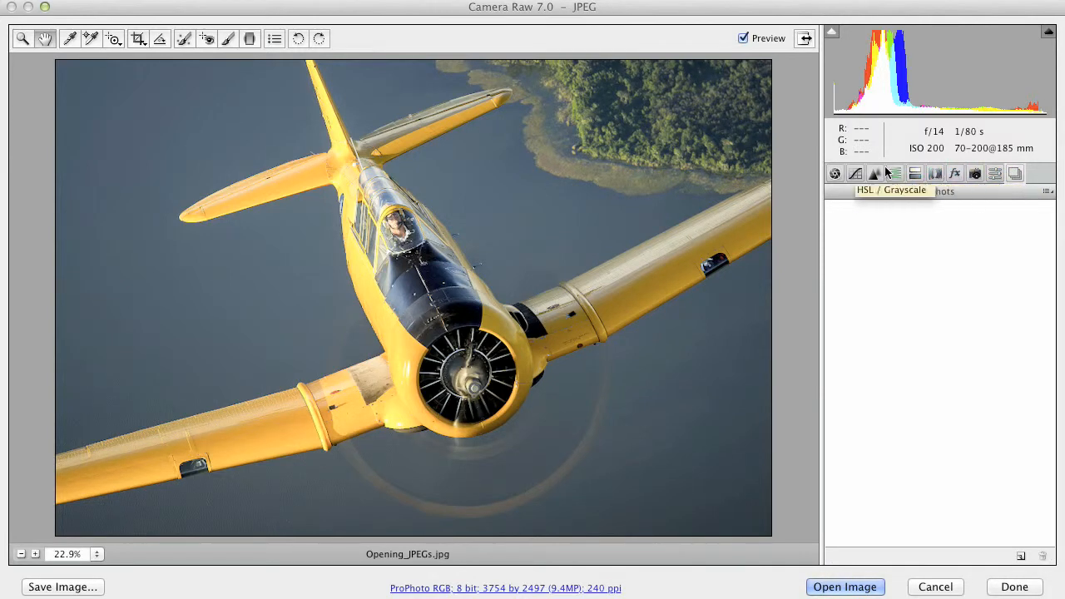
{"action": "left_click", "coordinate": [835, 174]}
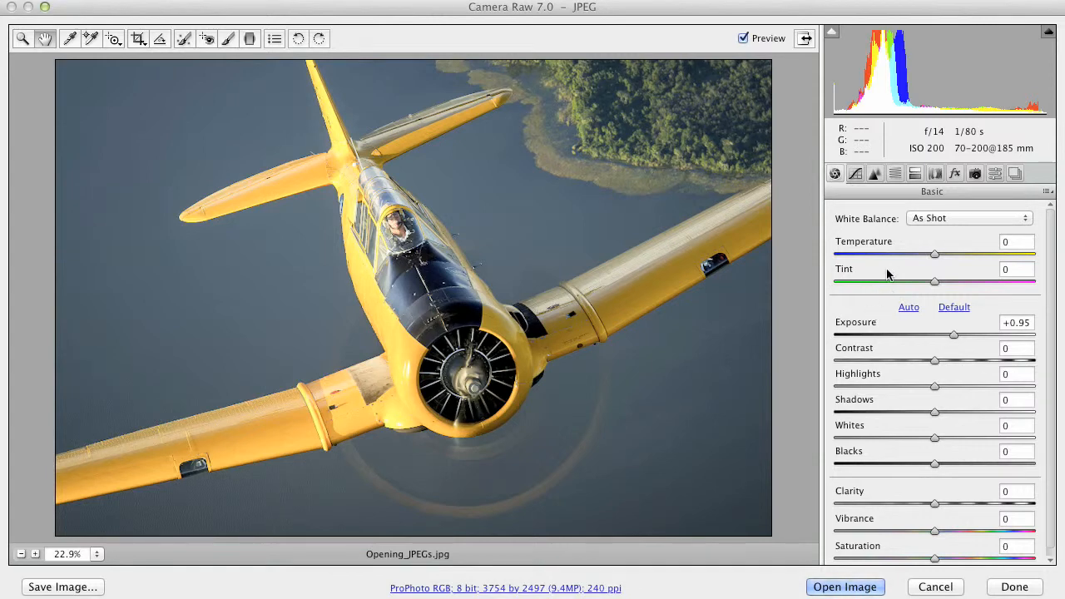
{"action": "left_click", "coordinate": [875, 173]}
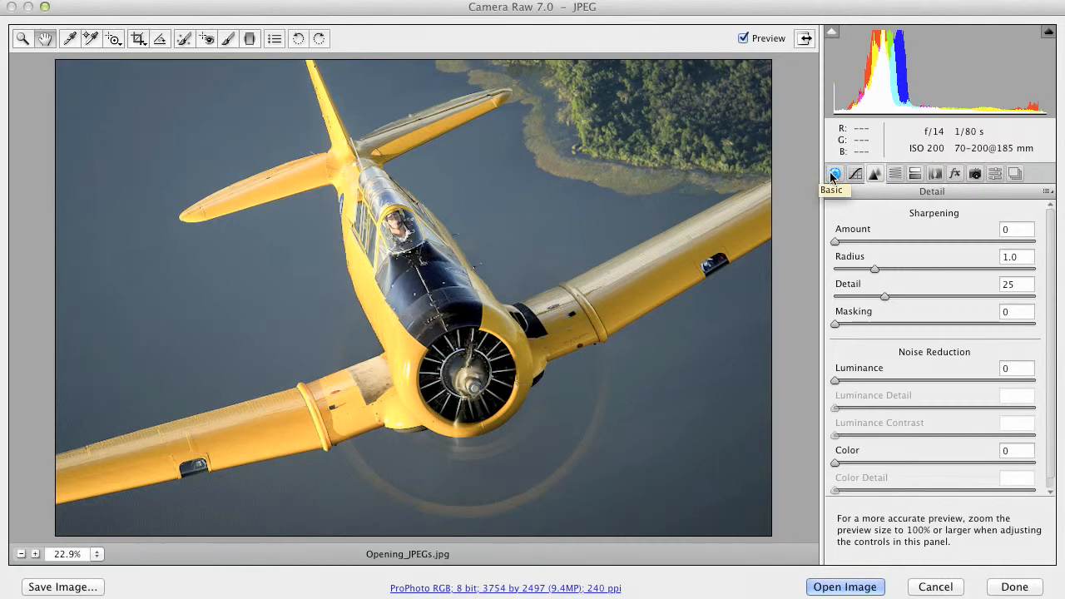
{"action": "left_click", "coordinate": [834, 173]}
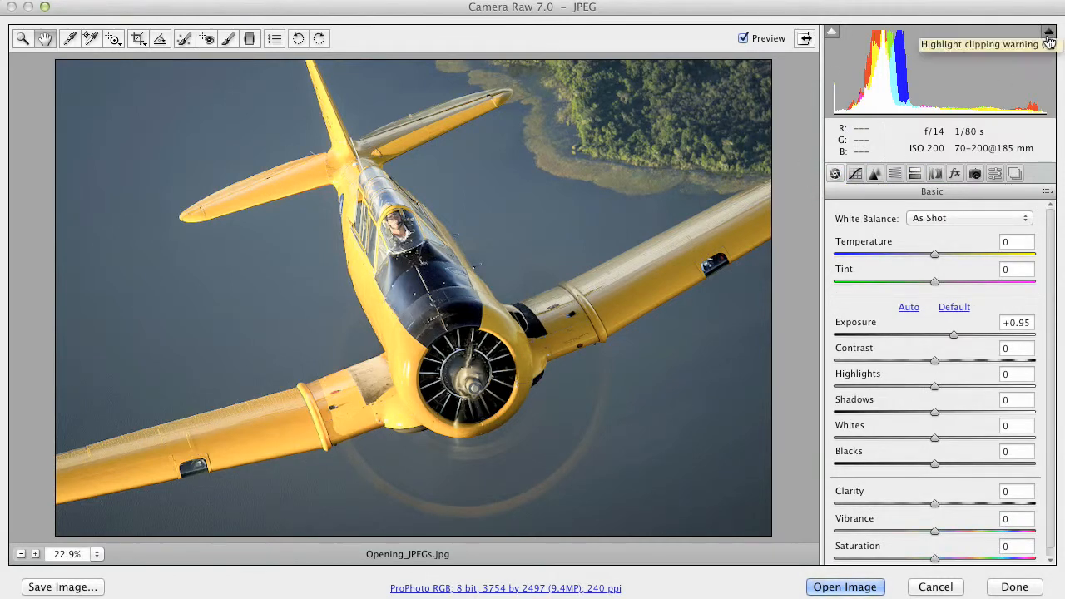
Step: Turn on the shadow and highlight clipping warnings and raise the exposure to +3.25 to check for clipping
{"action": "left_click", "coordinate": [831, 32]}
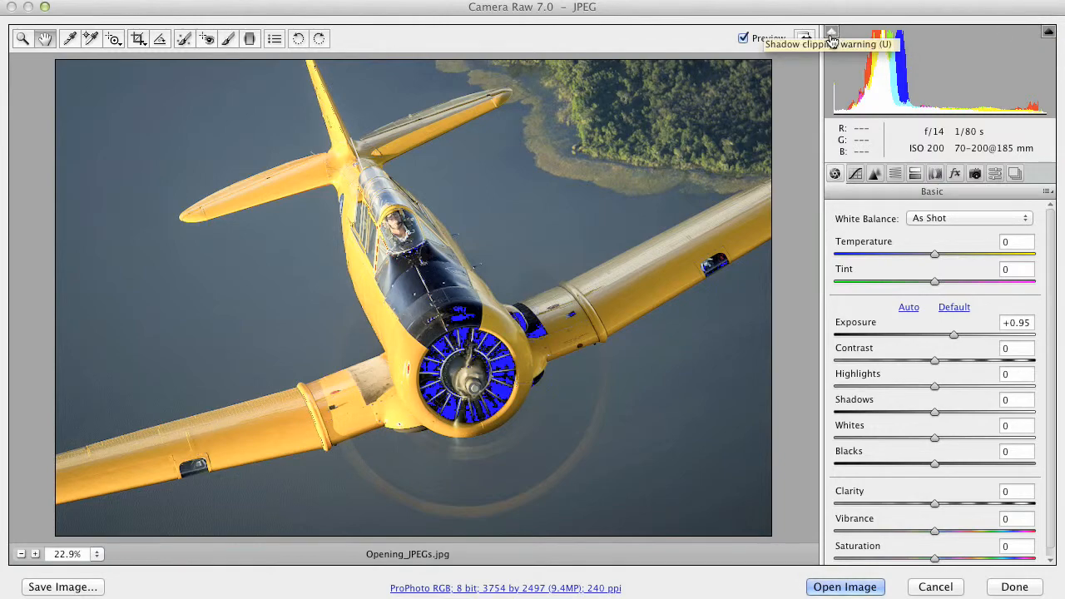
{"action": "left_click", "coordinate": [1050, 34]}
{"action": "left_click_drag", "start_coordinate": [954, 334], "coordinate": [1000, 328]}
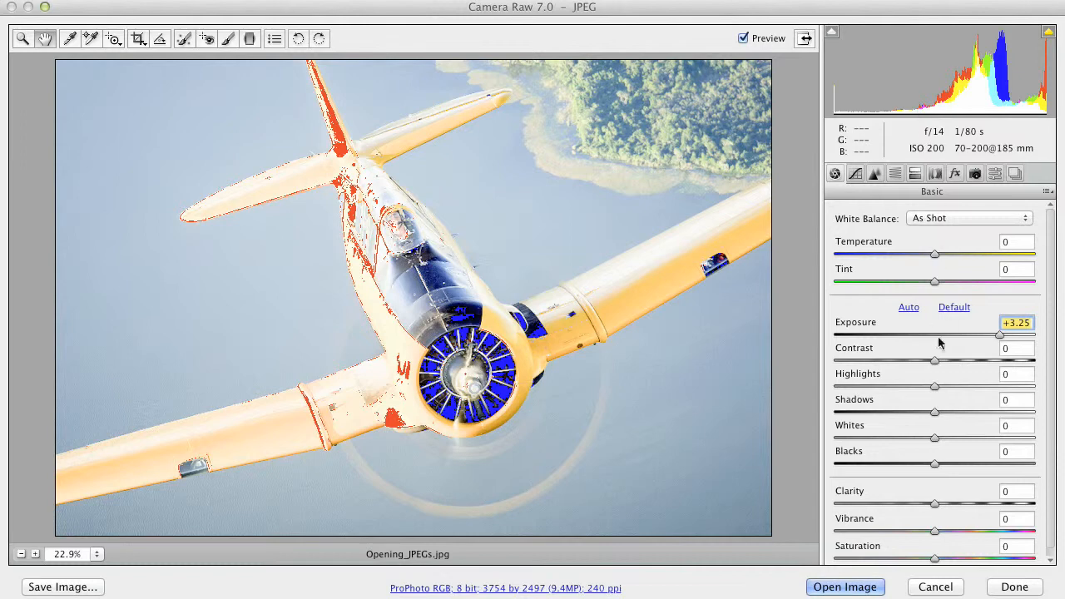
Step: Turn off the clipping warnings and lower the exposure to +1.70
{"action": "left_click", "coordinate": [832, 32]}
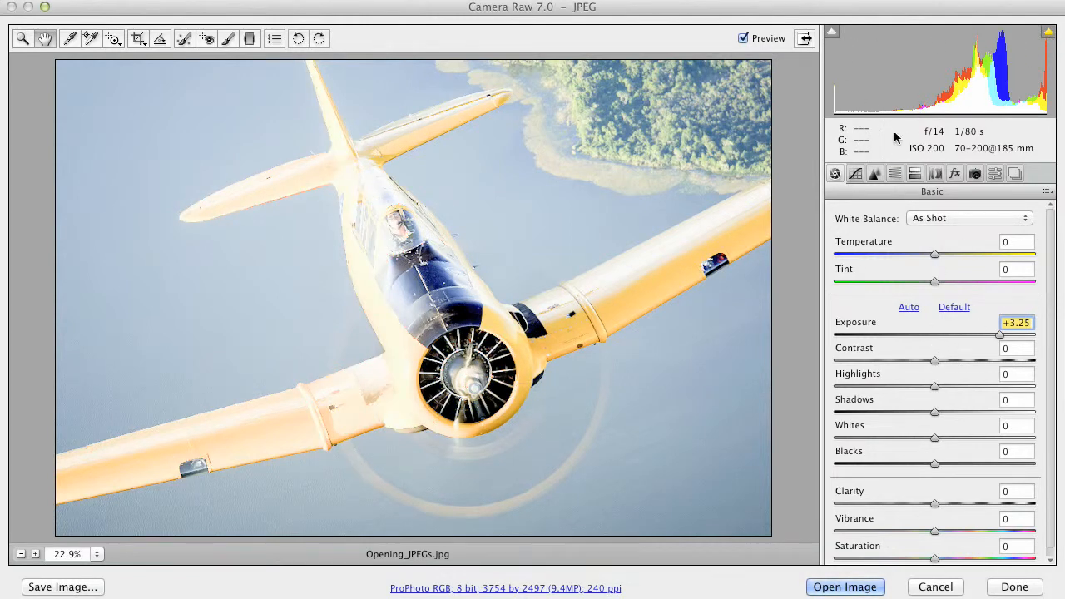
{"action": "left_click_drag", "start_coordinate": [992, 331], "coordinate": [954, 338]}
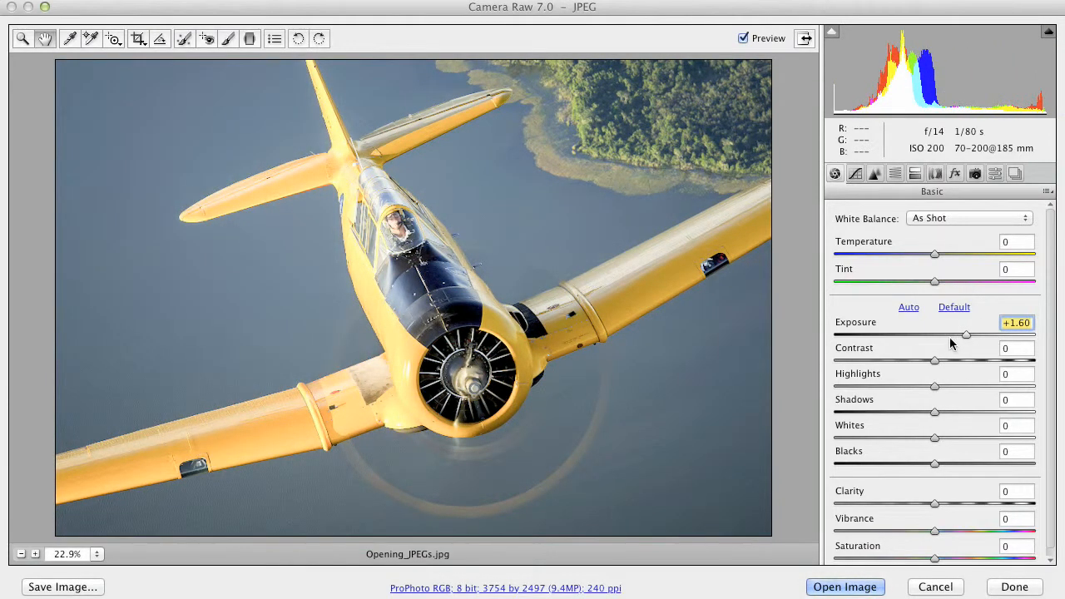
{"action": "mouse_move", "coordinate": [966, 336]}
{"action": "left_mouse_down"}
{"action": "mouse_move", "coordinate": [930, 339]}
{"action": "mouse_move", "coordinate": [968, 336]}
{"action": "left_mouse_up"}
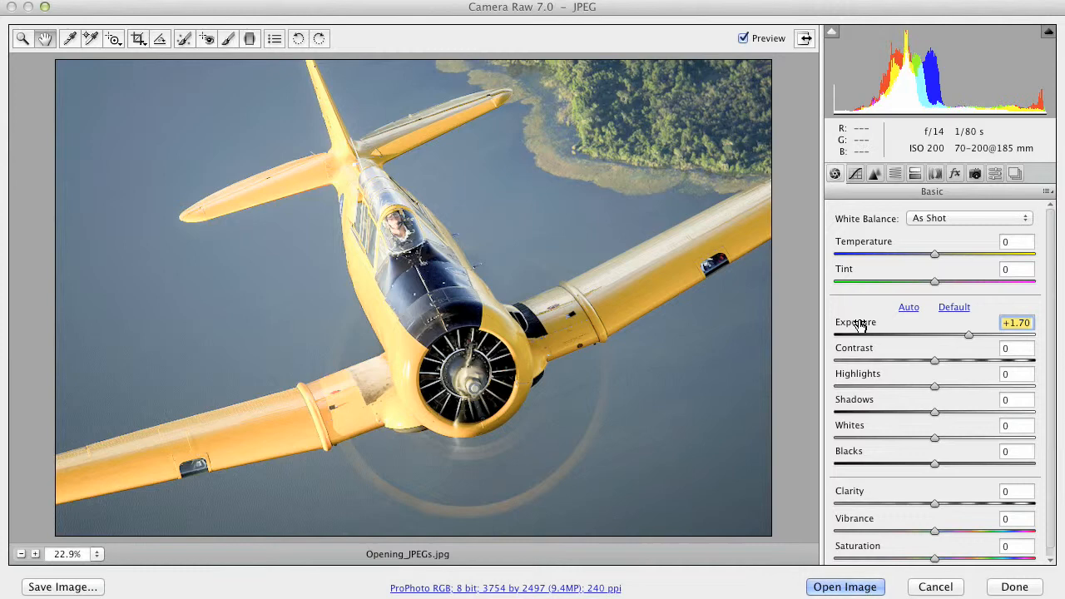
Step: Experiment with exposures of +2.30 and +2.90 while watching the histogram, and reset the exposure to 0.00
{"action": "double_click", "coordinate": [969, 335]}
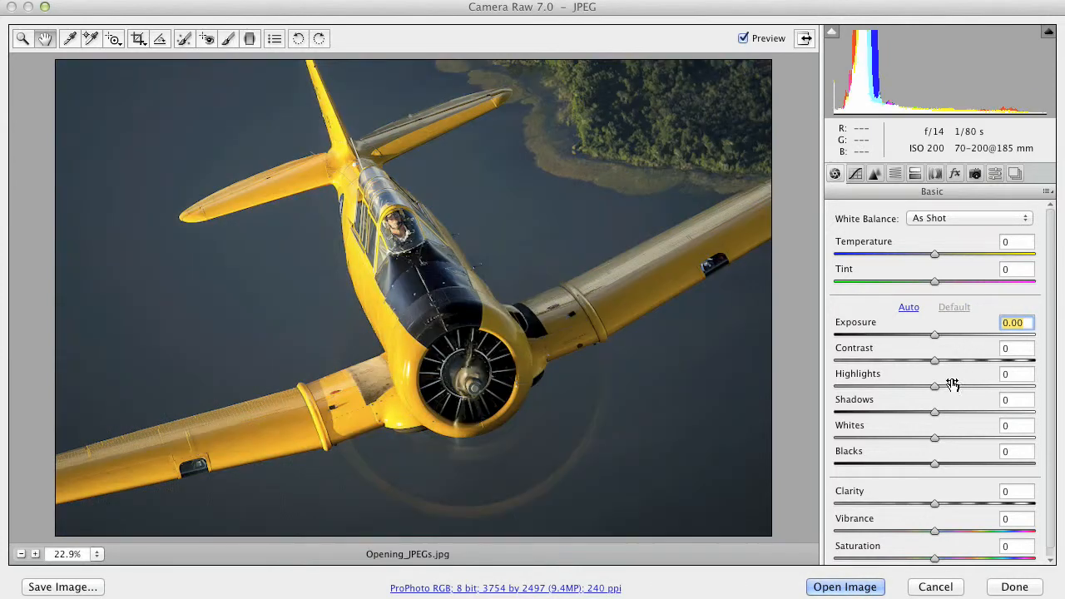
{"action": "left_click_drag", "start_coordinate": [934, 334], "coordinate": [976, 352]}
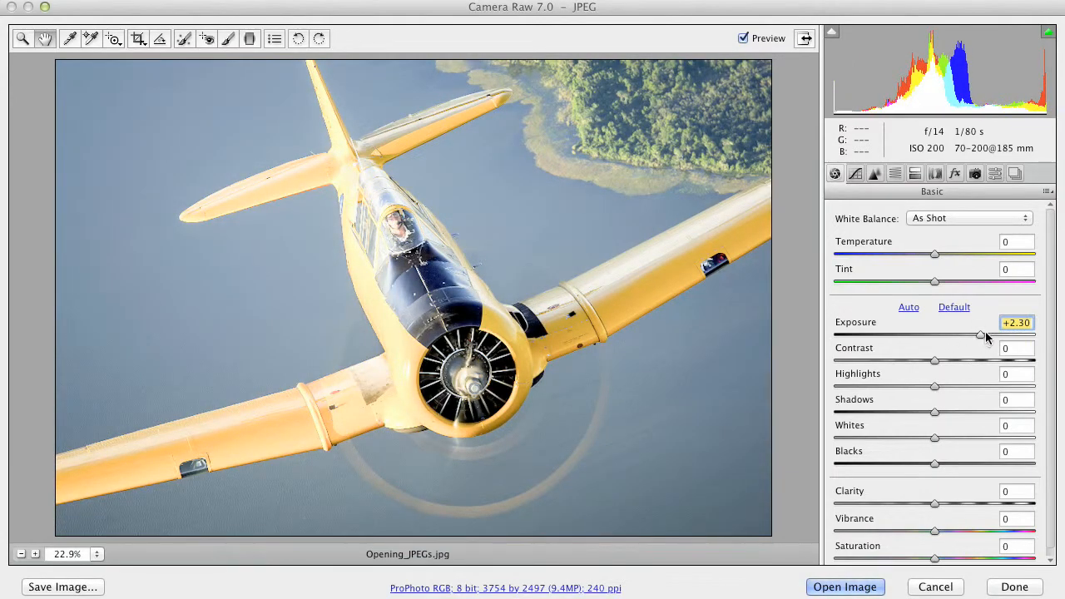
{"action": "left_click_drag", "start_coordinate": [980, 333], "coordinate": [976, 360]}
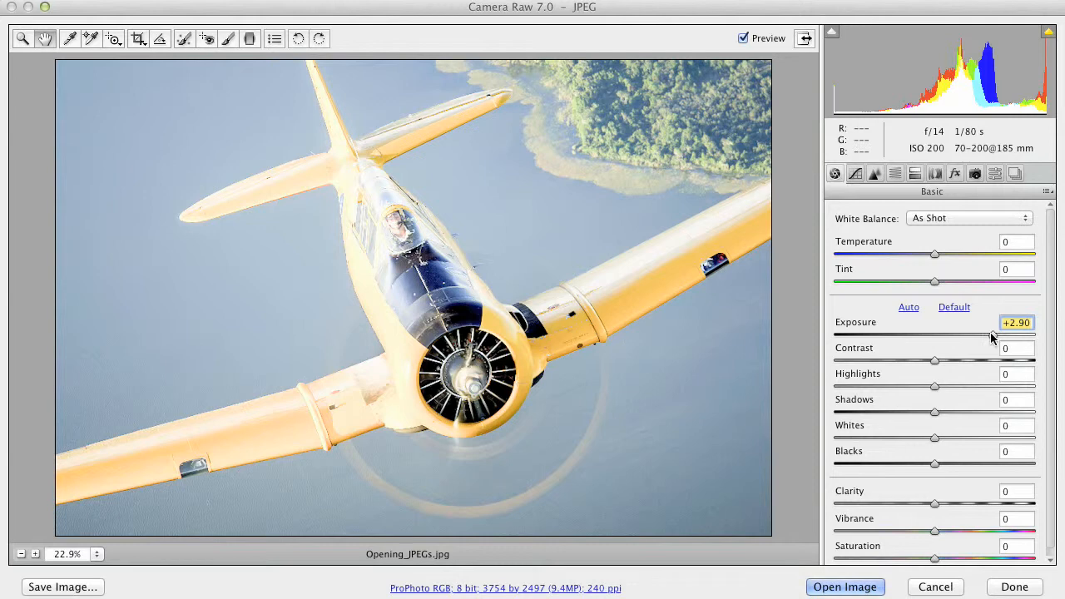
{"action": "double_click", "coordinate": [991, 335]}
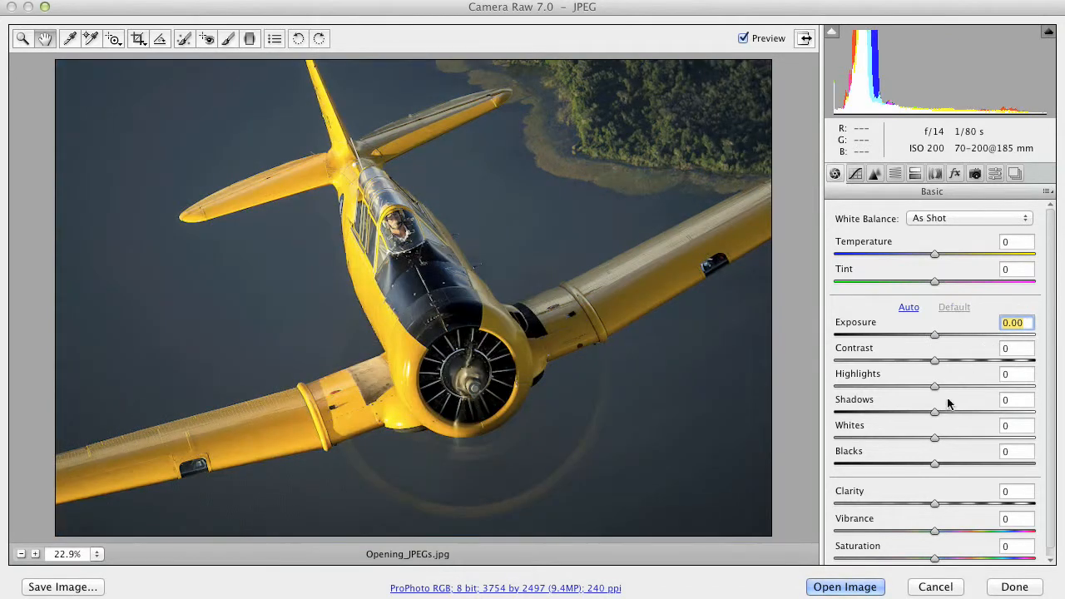
{"action": "left_click", "coordinate": [1047, 192]}
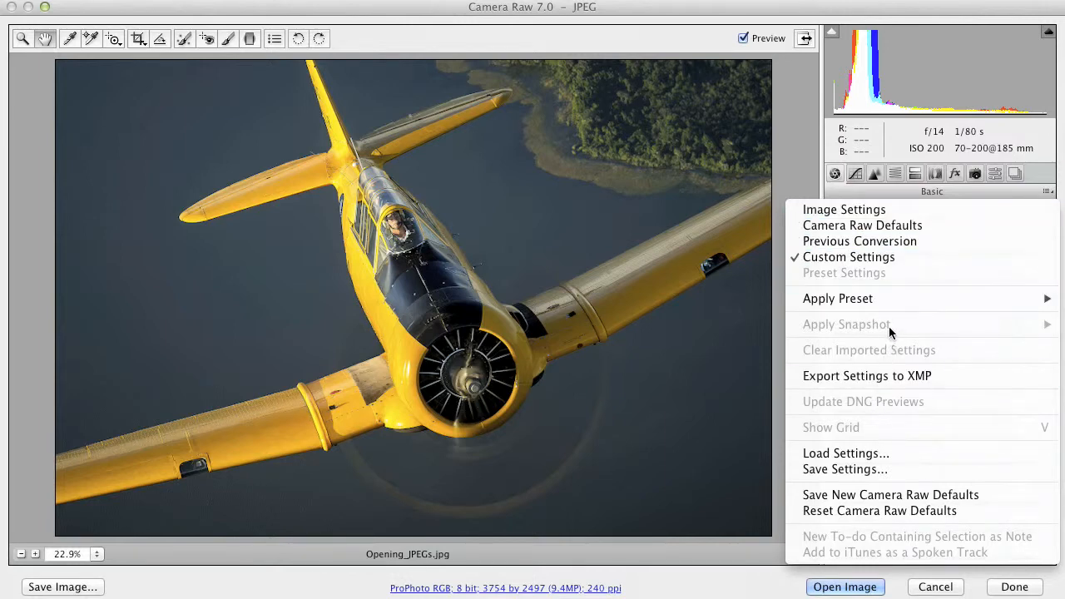
{"action": "left_click", "coordinate": [1048, 193]}
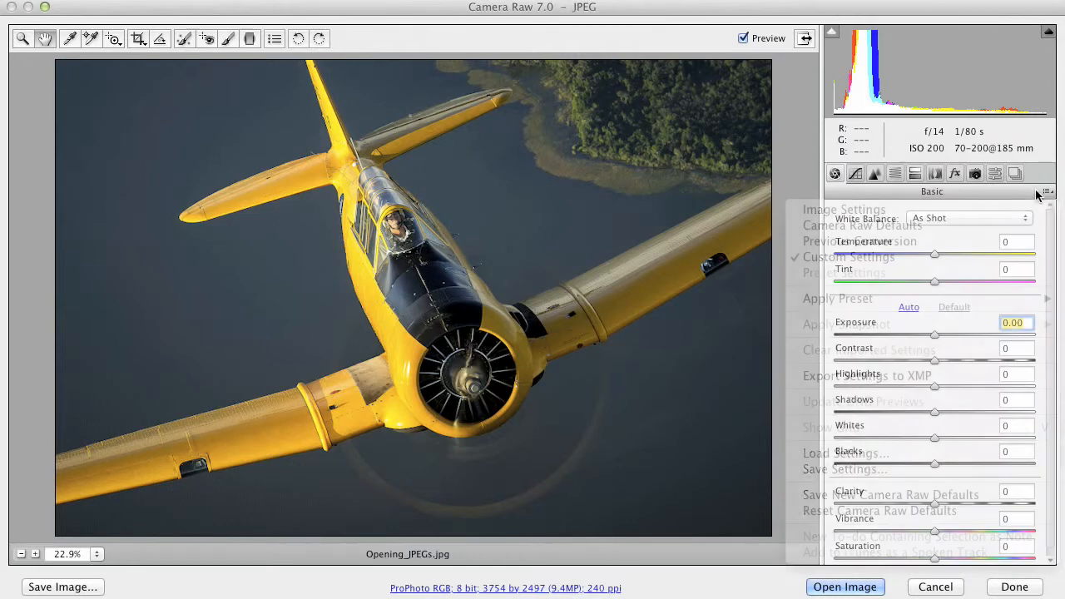
{"action": "left_click", "coordinate": [1047, 192]}
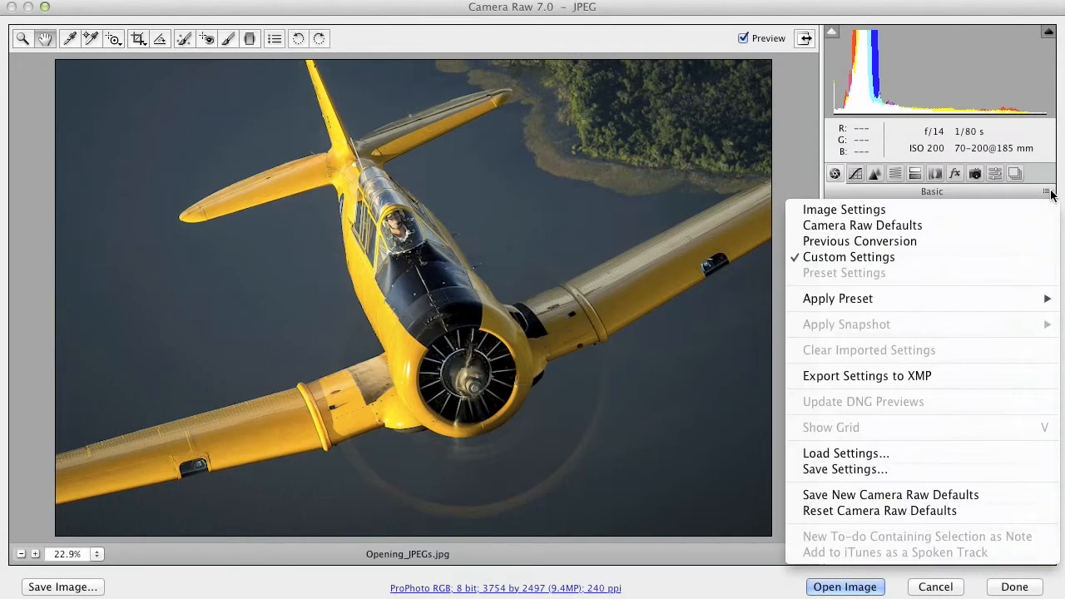
{"action": "left_click", "coordinate": [879, 355]}
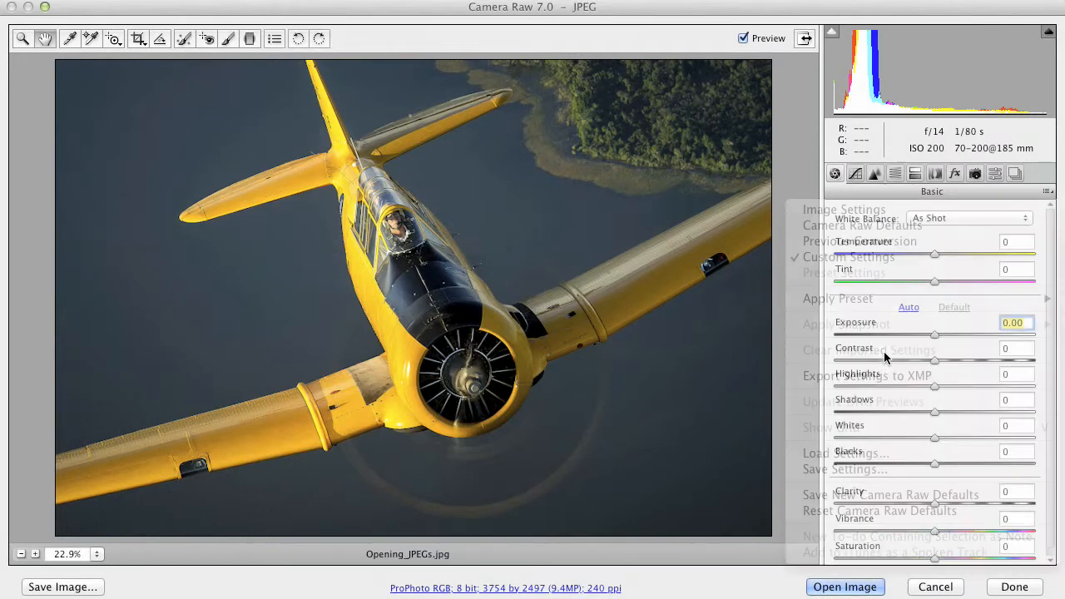
{"action": "left_click", "coordinate": [1050, 193]}
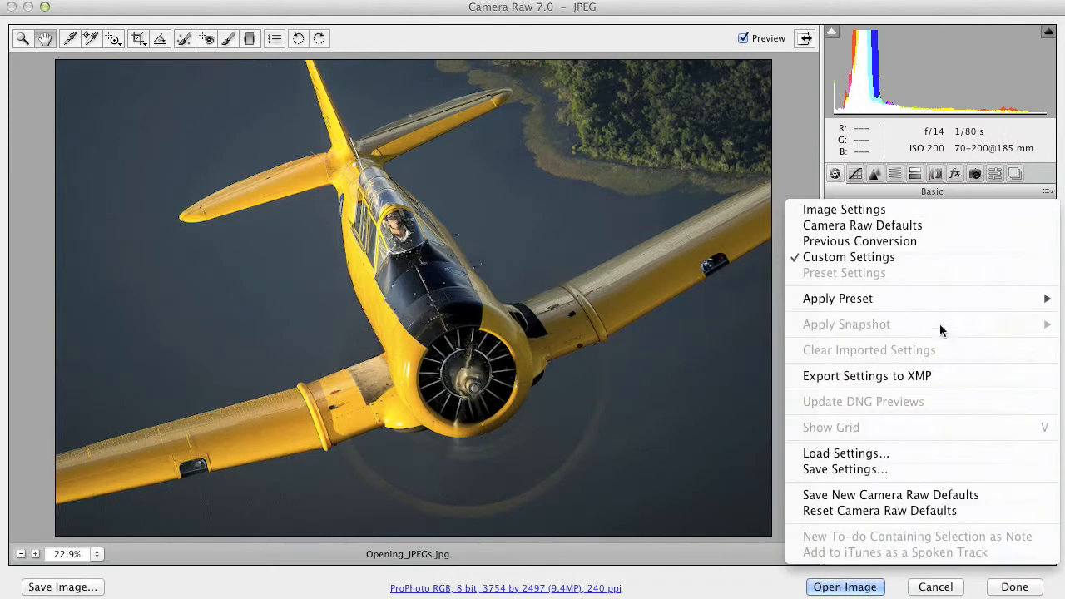
{"action": "left_click", "coordinate": [958, 268]}
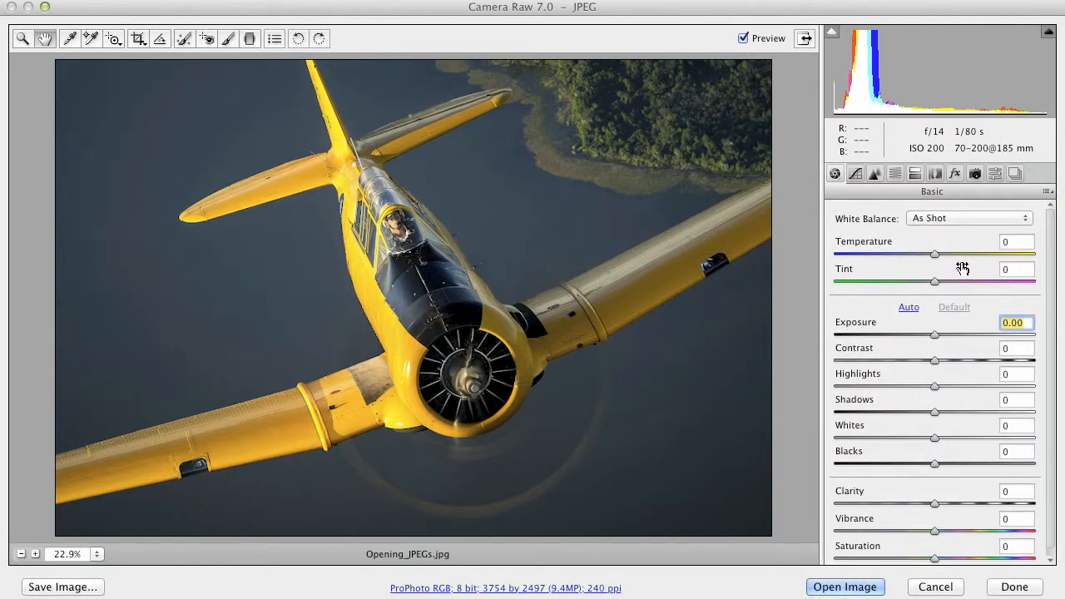